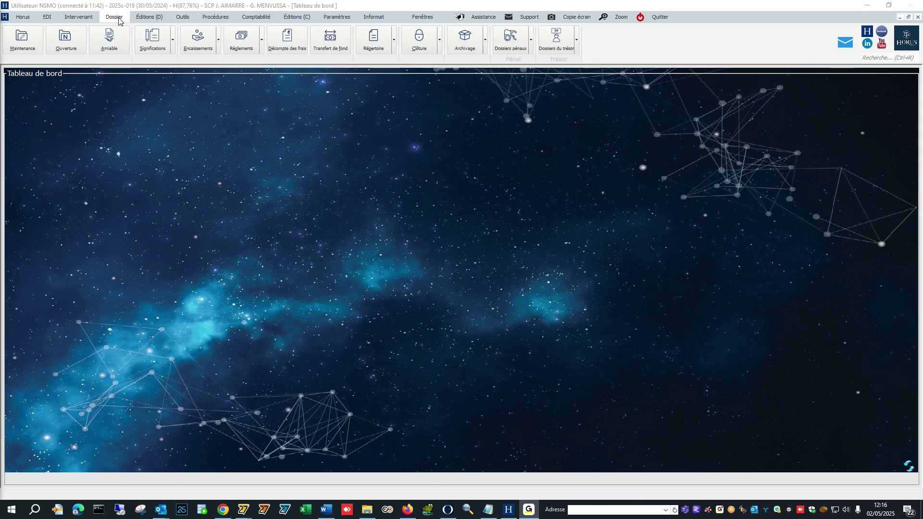
Open the Amiable screen and load the first case from the list of recently viewed cases
{"action": "left_click", "coordinate": [115, 18]}
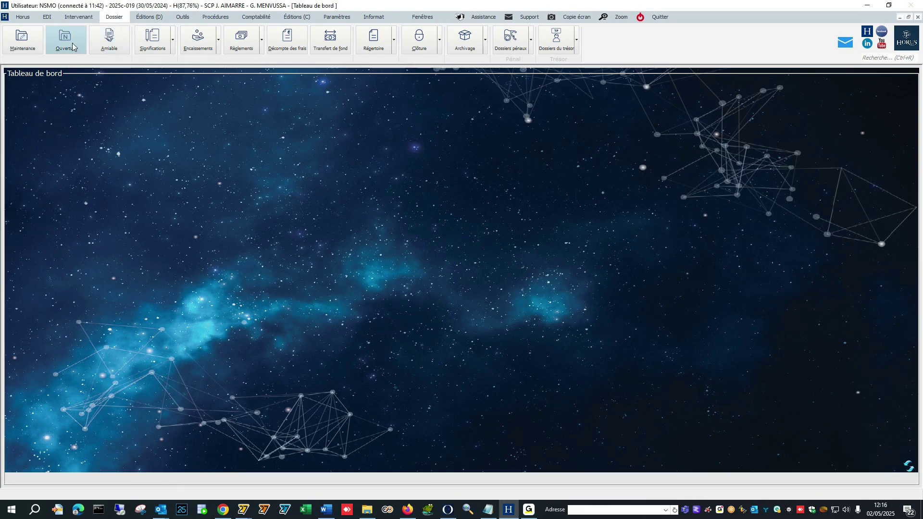
{"action": "left_click", "coordinate": [112, 48]}
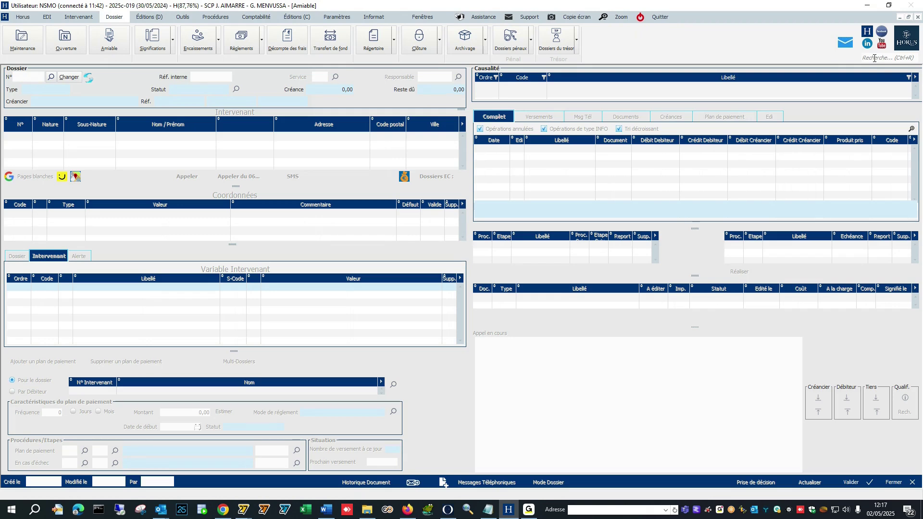
{"action": "left_click", "coordinate": [50, 77]}
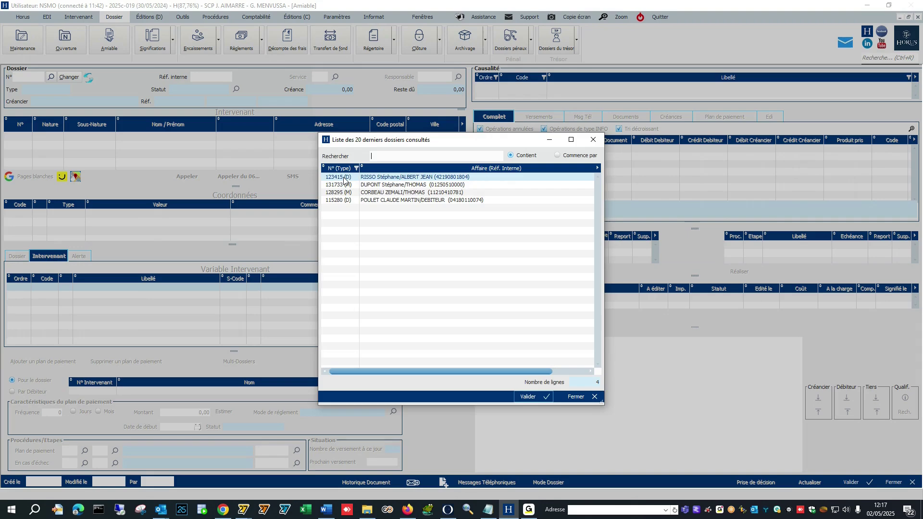
{"action": "key", "text": "Escape"}
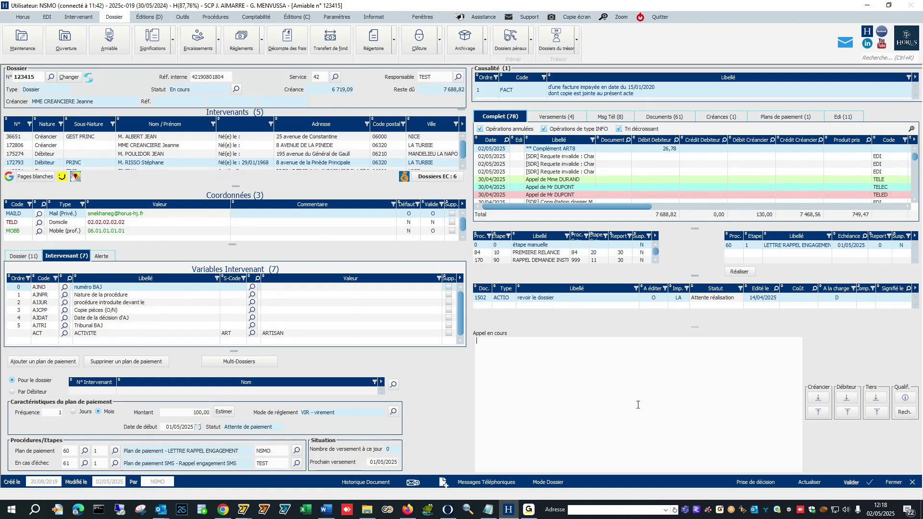
{"action": "left_click", "coordinate": [600, 340]}
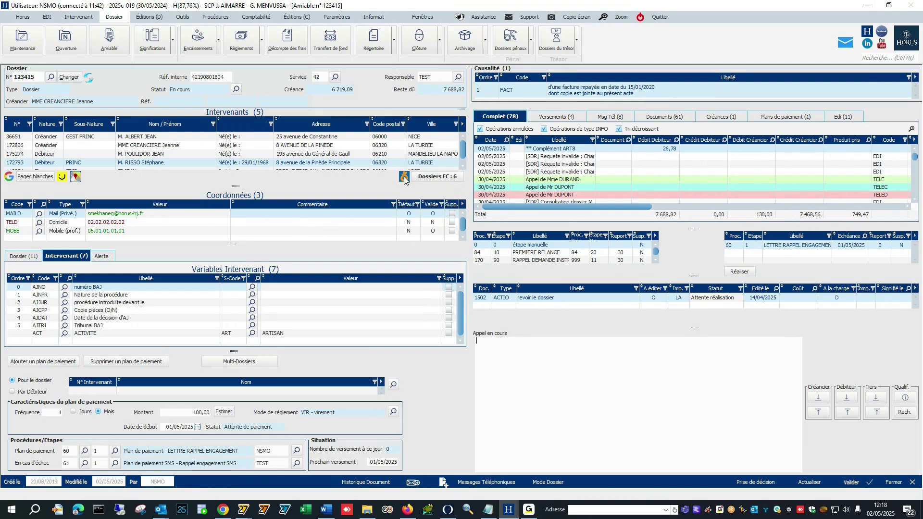
Look up the principal debtor's ongoing cases and the actions available for the second creditor
{"action": "left_click", "coordinate": [436, 177]}
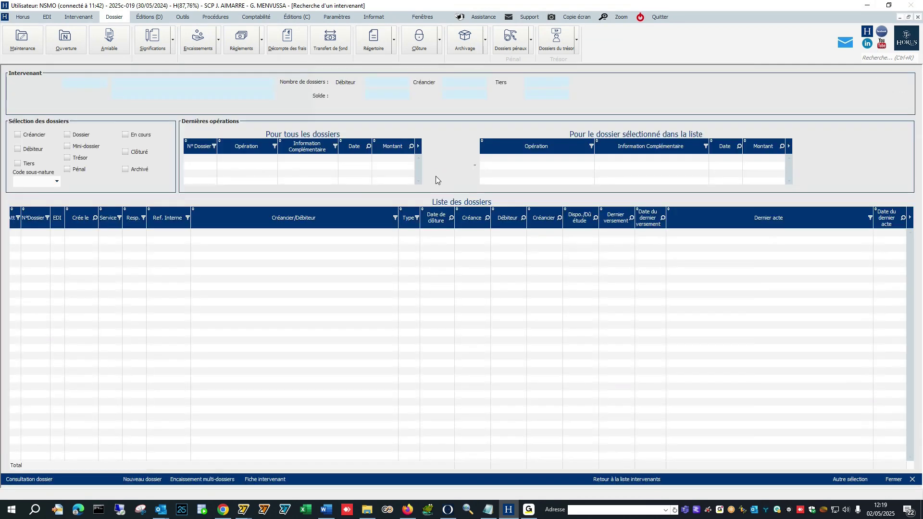
{"action": "left_click", "coordinate": [897, 482]}
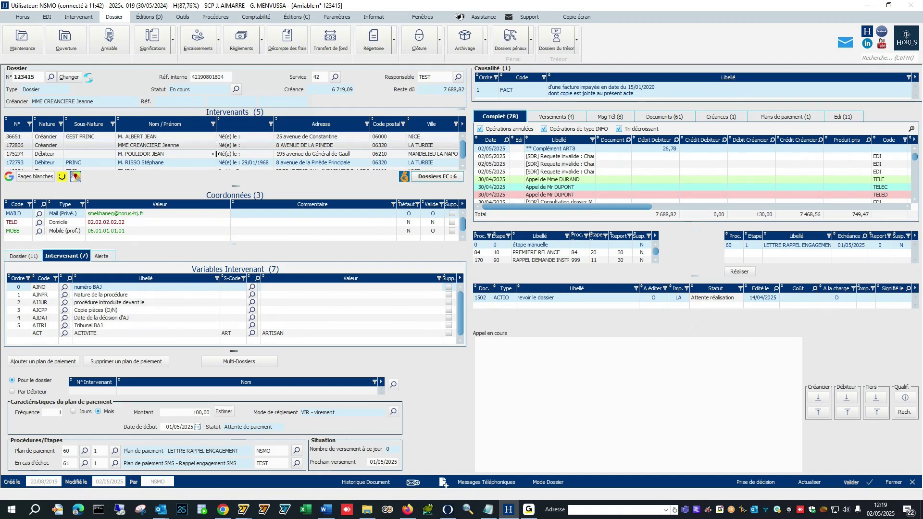
{"action": "right_click", "coordinate": [200, 149]}
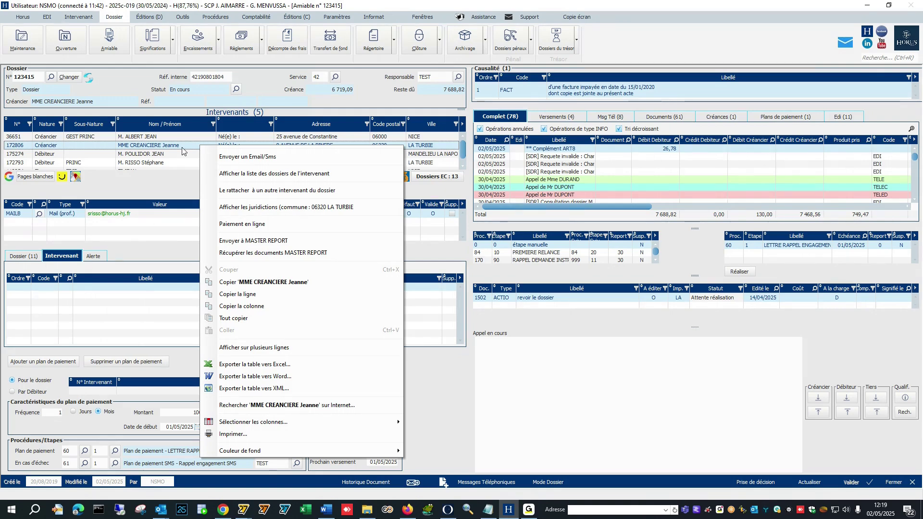
{"action": "left_click", "coordinate": [173, 181]}
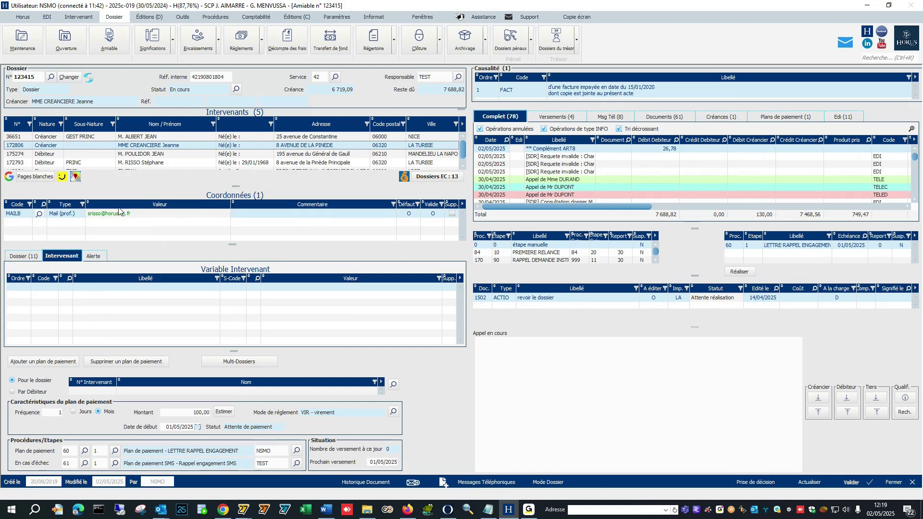
Compare the contact details and variables of the case's creditors and debtors, ending on the principal debtor's home phone
{"action": "left_click", "coordinate": [148, 164]}
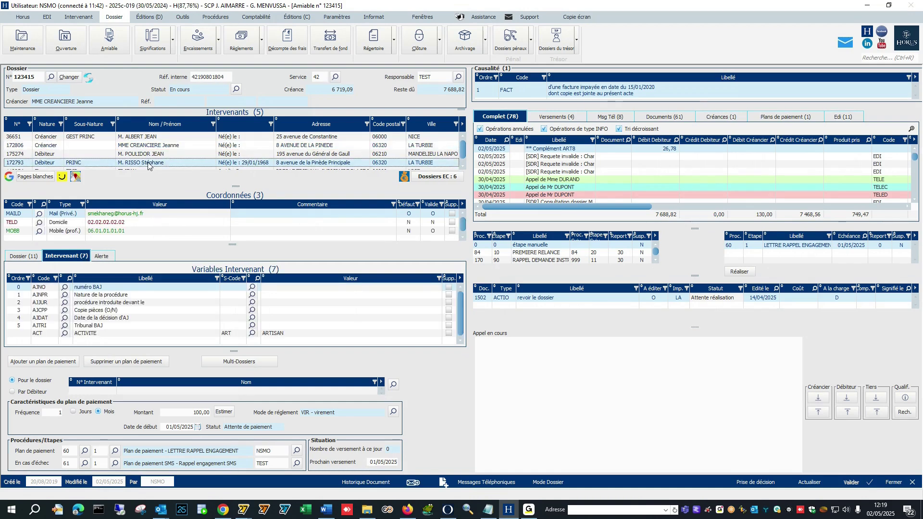
{"action": "left_click", "coordinate": [147, 138]}
{"action": "left_click", "coordinate": [146, 153]}
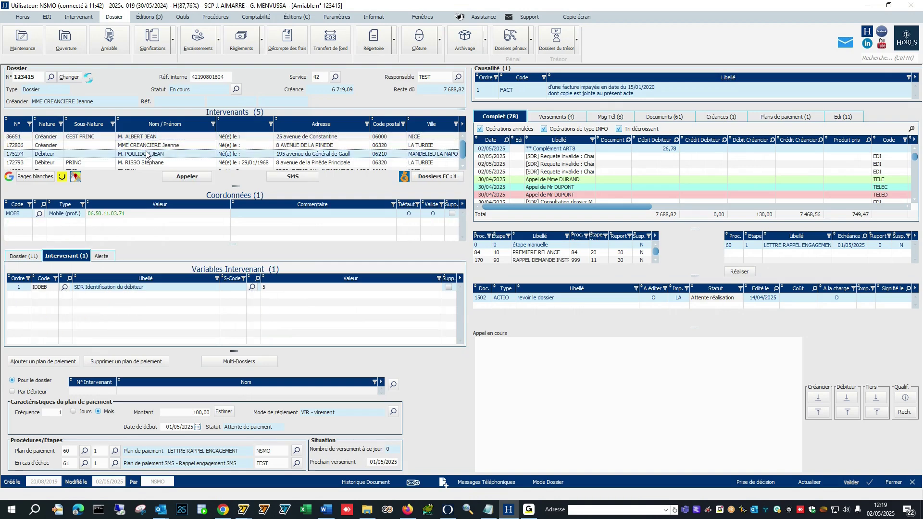
{"action": "left_click", "coordinate": [148, 164]}
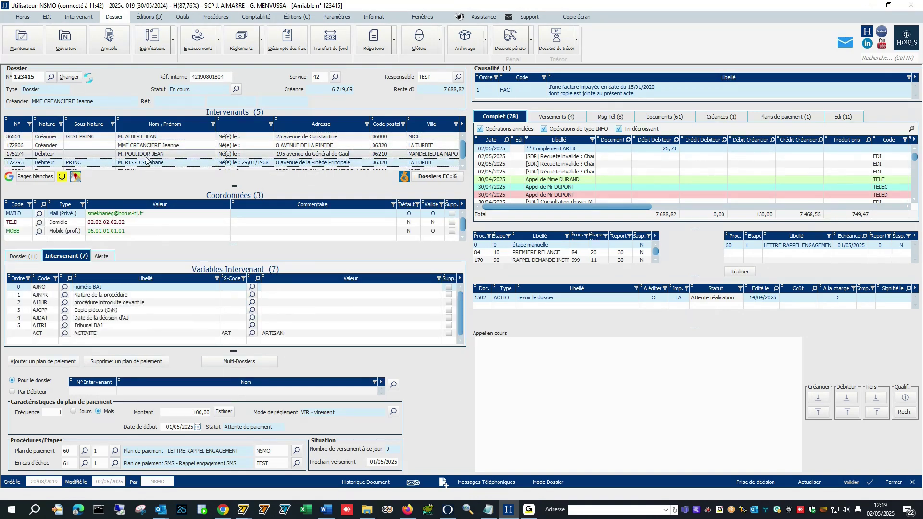
{"action": "left_click", "coordinate": [146, 154]}
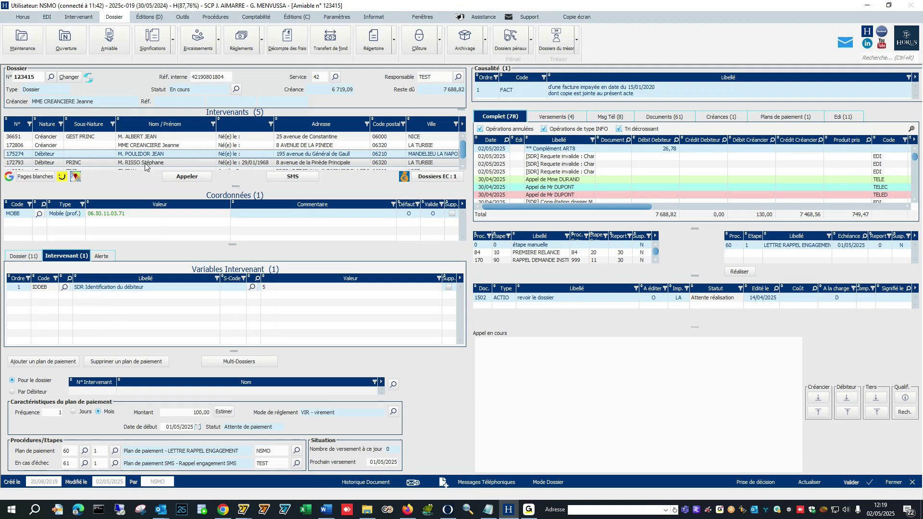
{"action": "left_click", "coordinate": [145, 164]}
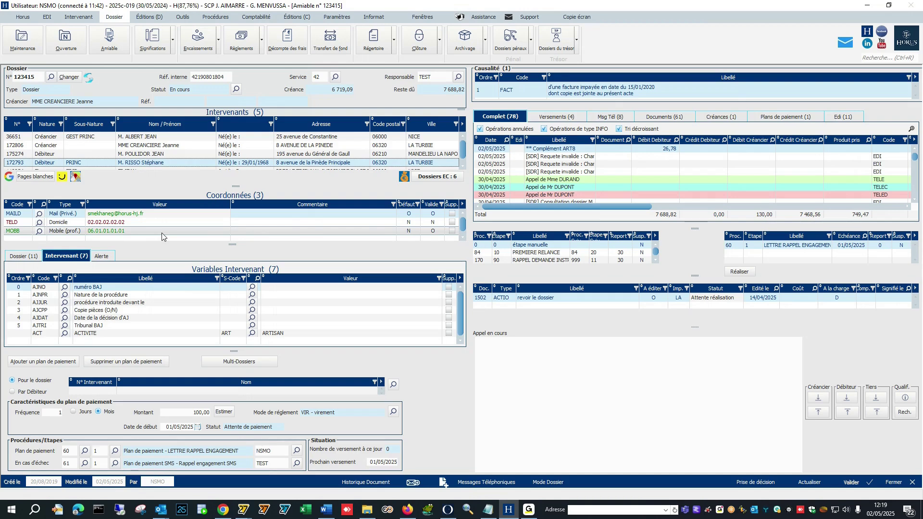
{"action": "left_click", "coordinate": [122, 225]}
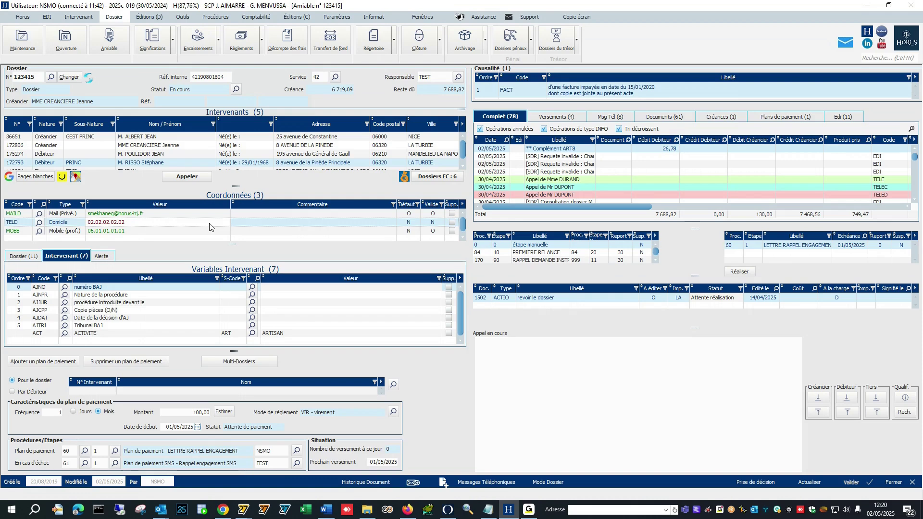
Add a MOBB professional mobile entry with a new phone number to the principal debtor's contact details and validate the case
{"action": "left_click", "coordinate": [33, 238]}
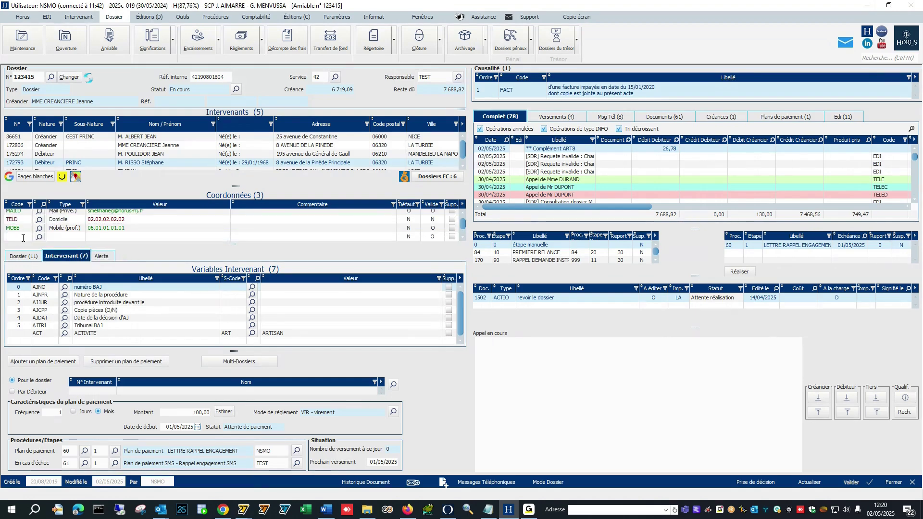
{"action": "left_click", "coordinate": [40, 238]}
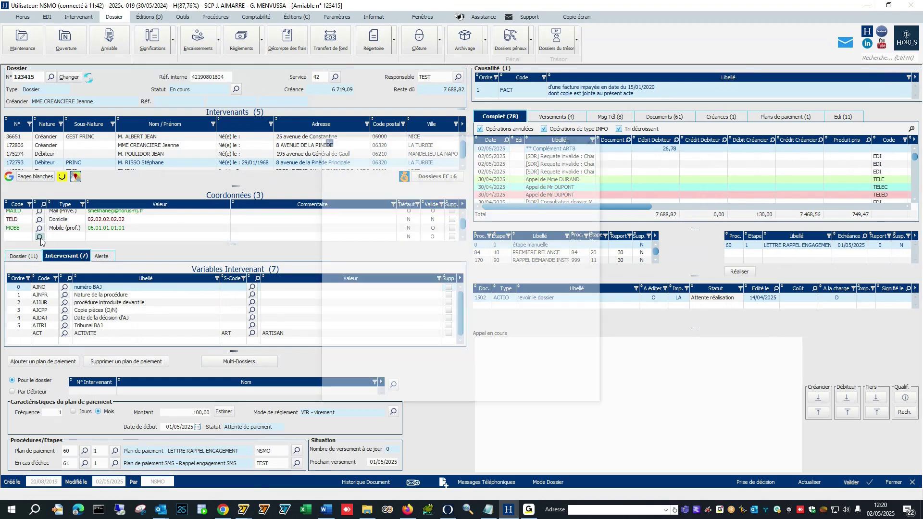
{"action": "double_click", "coordinate": [371, 202]}
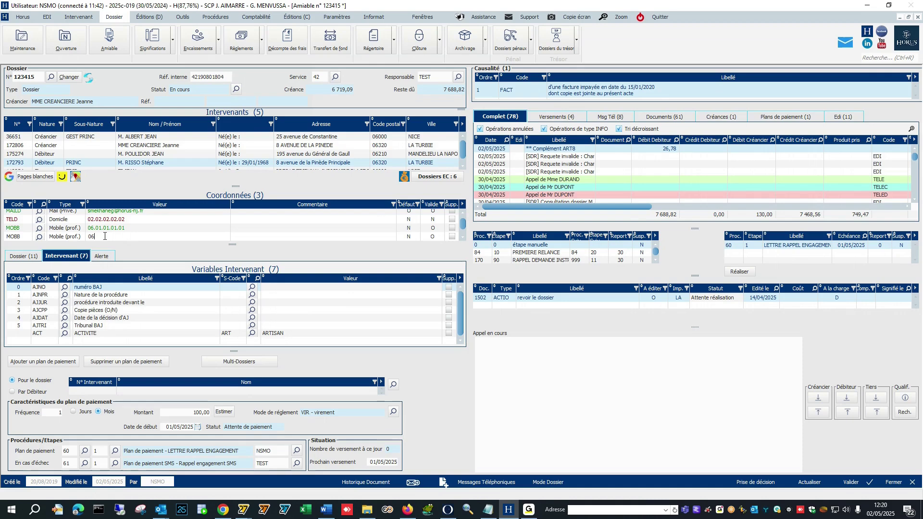
{"action": "type", "text": "06.02.02.02.02"}
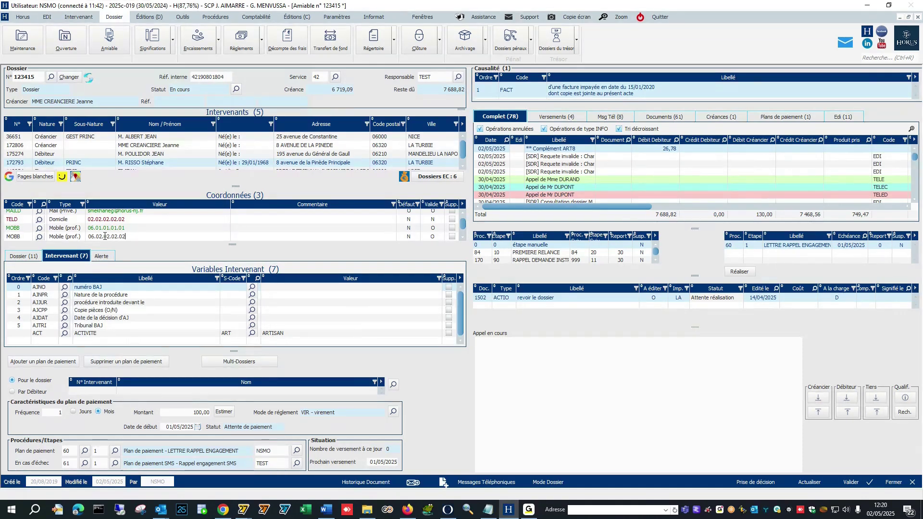
{"action": "left_click", "coordinate": [856, 482]}
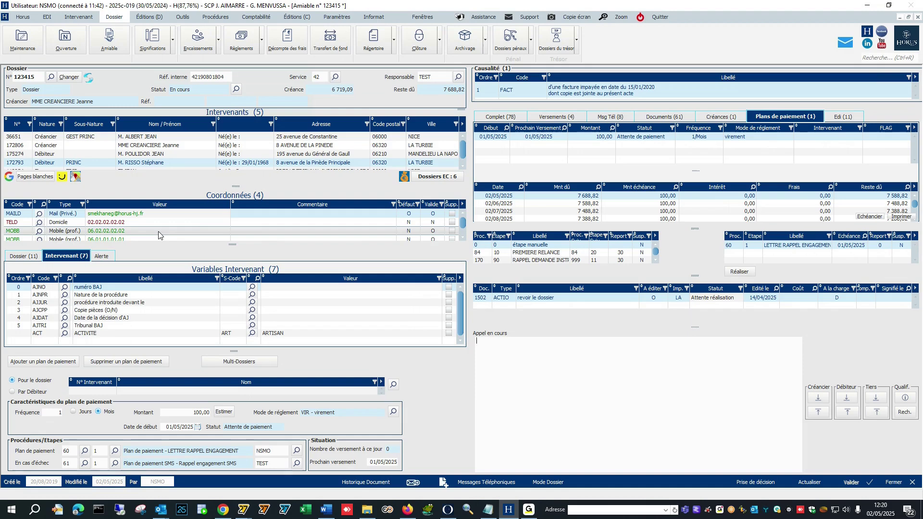
Change the last digit of the principal debtor's older professional mobile number to 2 and validate the case
{"action": "scroll", "coordinate": [159, 235], "scroll_direction": "down", "scroll_amount": 1}
{"action": "left_click", "coordinate": [144, 229]}
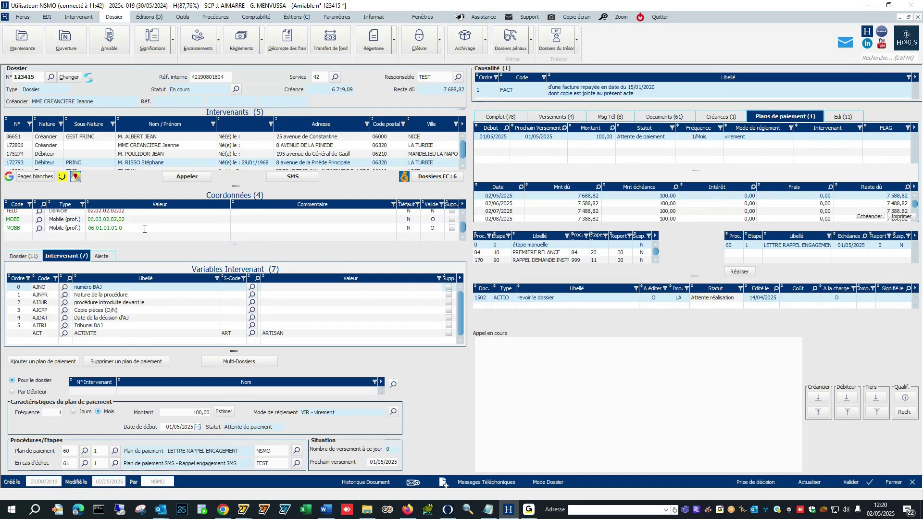
{"action": "type", "text": "2"}
{"action": "left_click", "coordinate": [851, 481]}
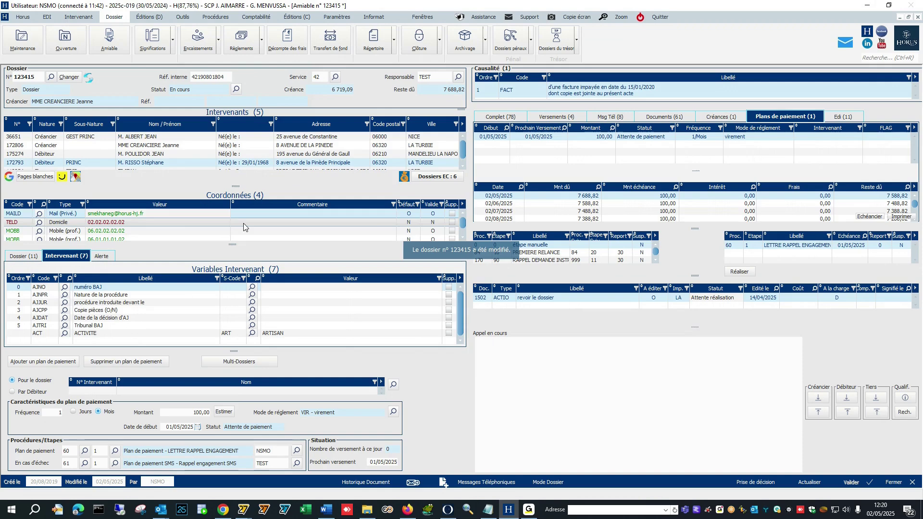
Delete the principal debtor's older professional mobile entry and validate the case
{"action": "scroll", "coordinate": [243, 223], "scroll_direction": "down", "scroll_amount": 1}
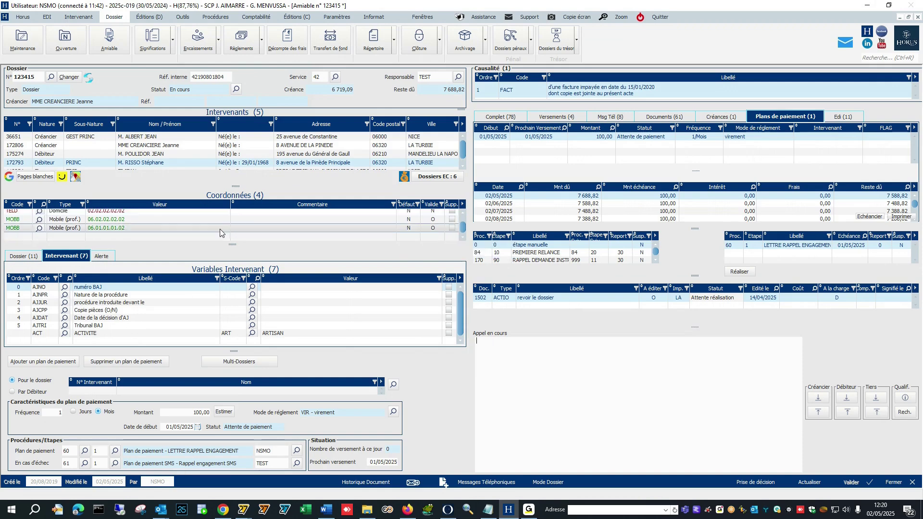
{"action": "left_click", "coordinate": [452, 228]}
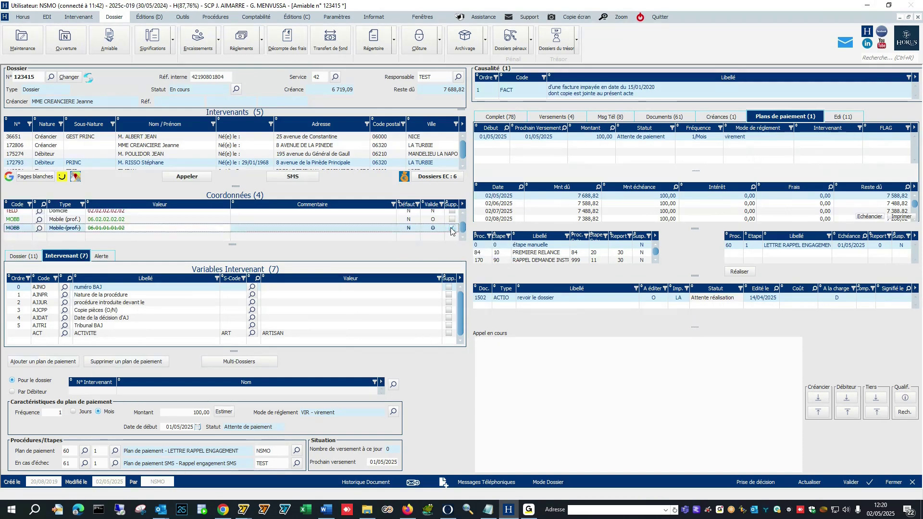
{"action": "left_click", "coordinate": [851, 482]}
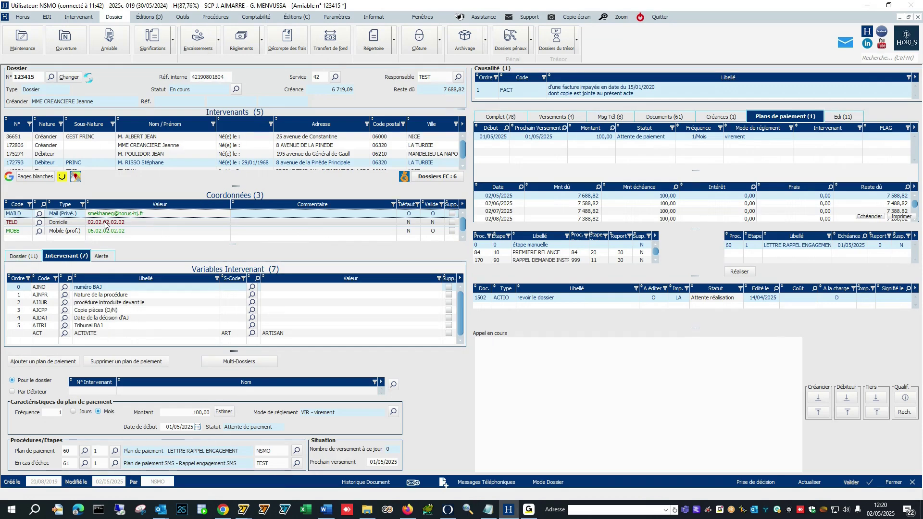
Examine the mail, call and SMS options available for the principal debtor's e-mail, home phone and mobile entries
{"action": "left_click", "coordinate": [135, 214]}
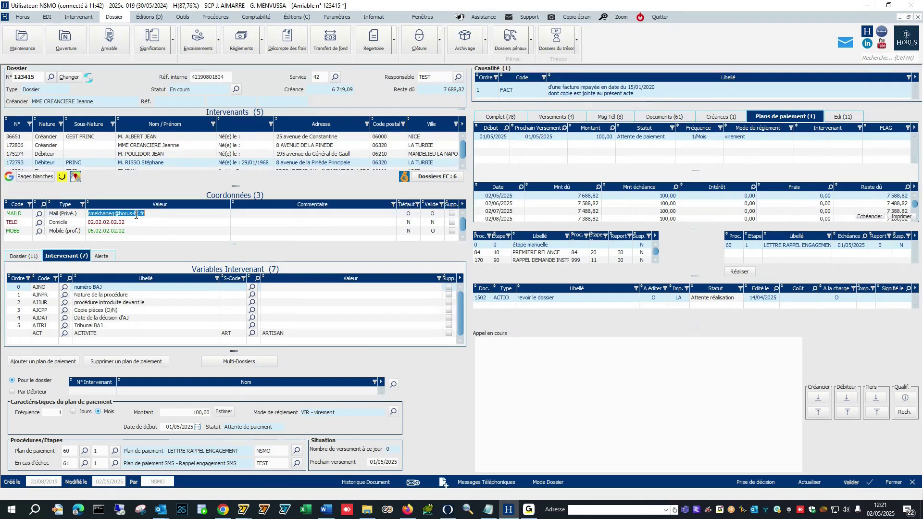
{"action": "left_click", "coordinate": [121, 224]}
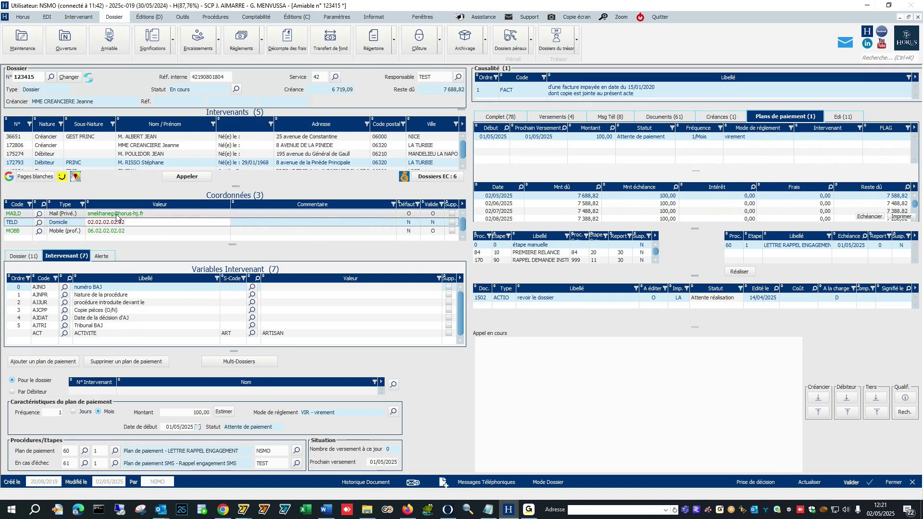
{"action": "left_click", "coordinate": [117, 215]}
{"action": "right_click", "coordinate": [117, 217]}
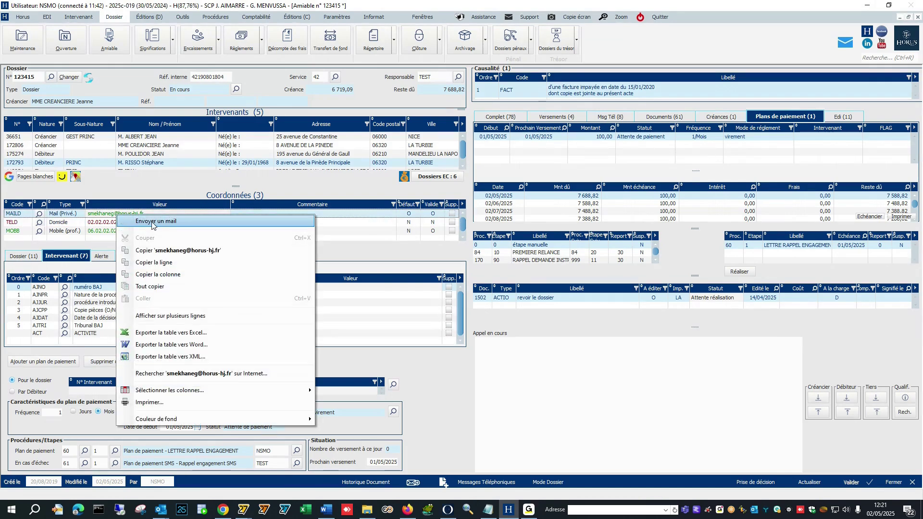
{"action": "right_click", "coordinate": [98, 232]}
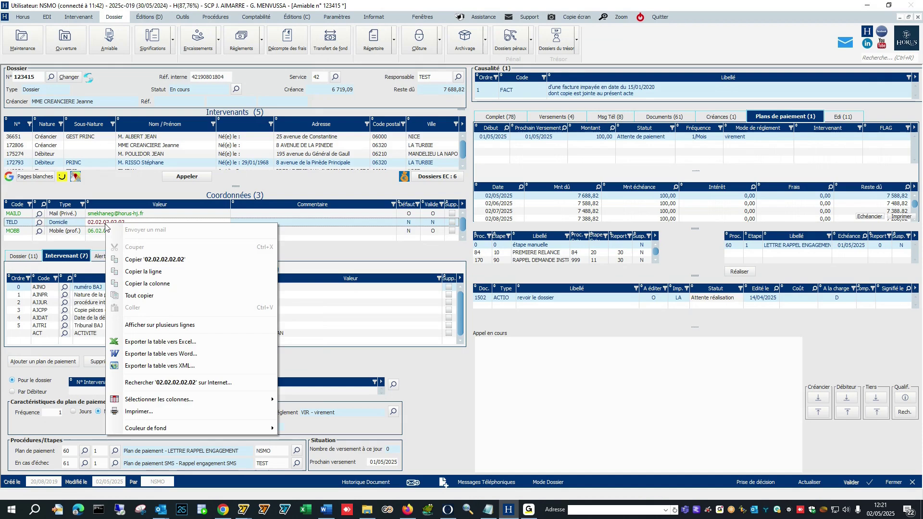
{"action": "left_click", "coordinate": [97, 233]}
{"action": "right_click", "coordinate": [98, 233]}
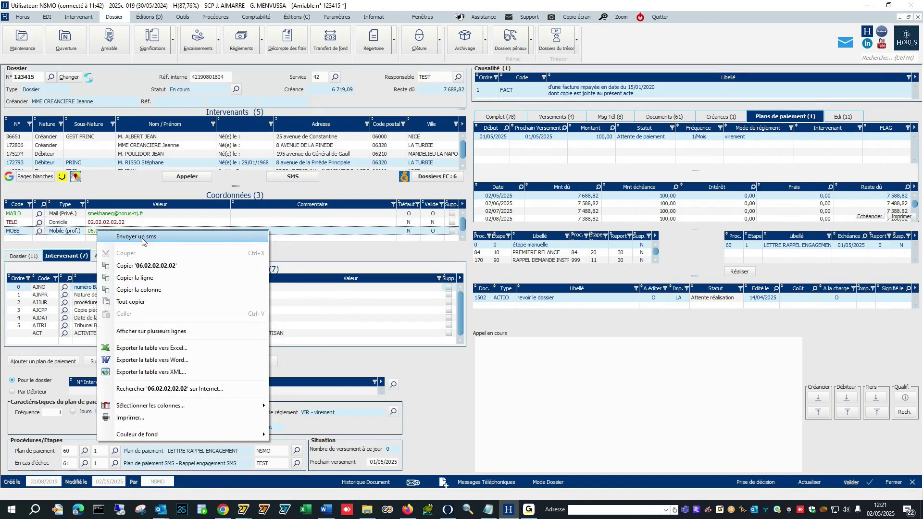
{"action": "left_click", "coordinate": [113, 225]}
{"action": "left_click", "coordinate": [114, 225]}
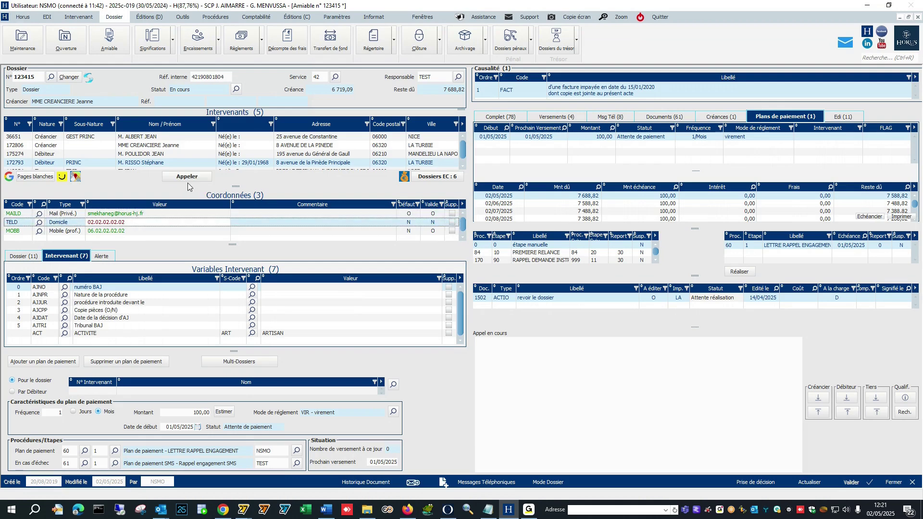
{"action": "left_click", "coordinate": [129, 233]}
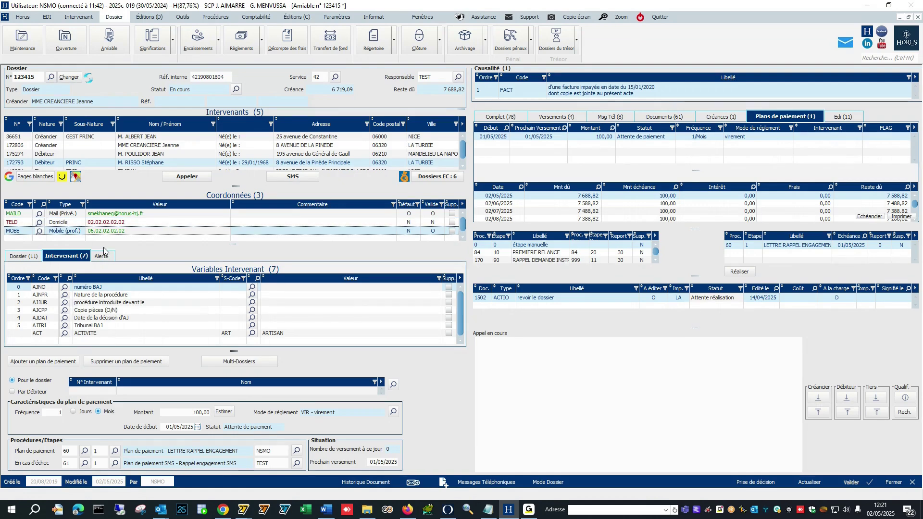
View the case variables and the principal debtor's variables, and try to switch to the other debtor
{"action": "left_click", "coordinate": [24, 256]}
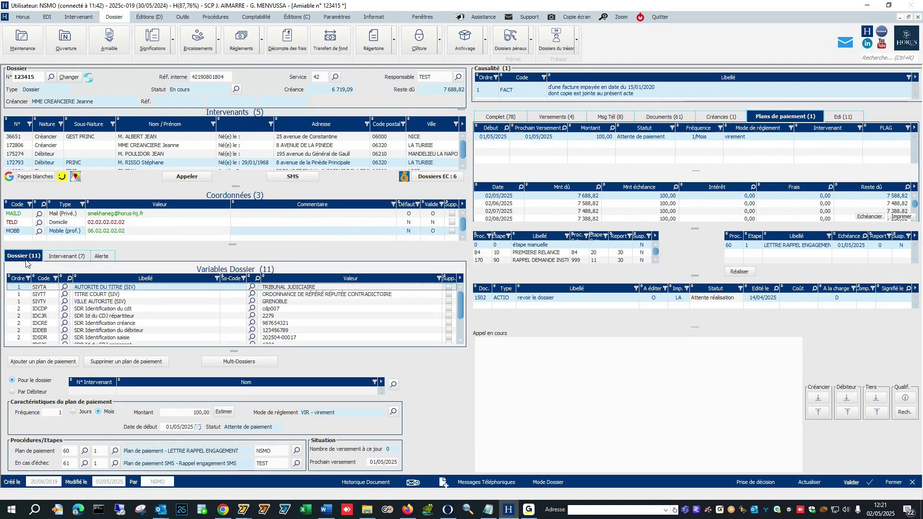
{"action": "left_click", "coordinate": [60, 257]}
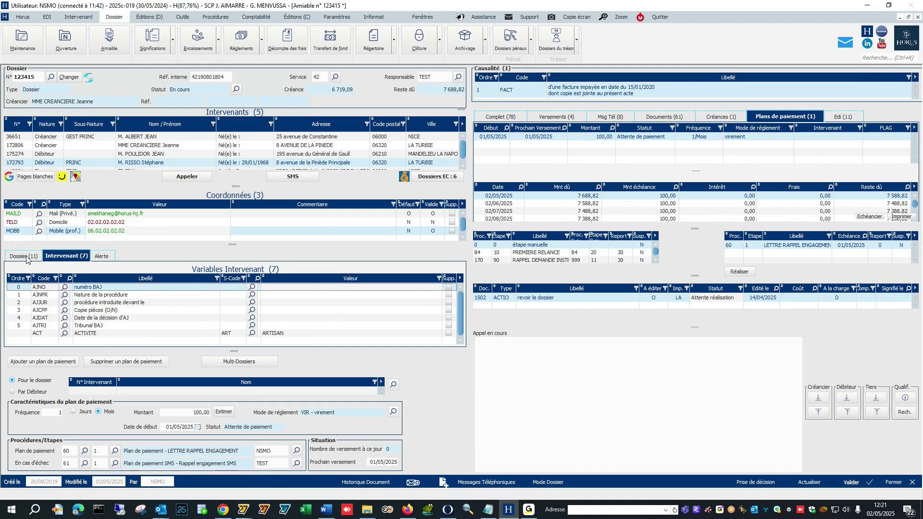
{"action": "left_click", "coordinate": [157, 154]}
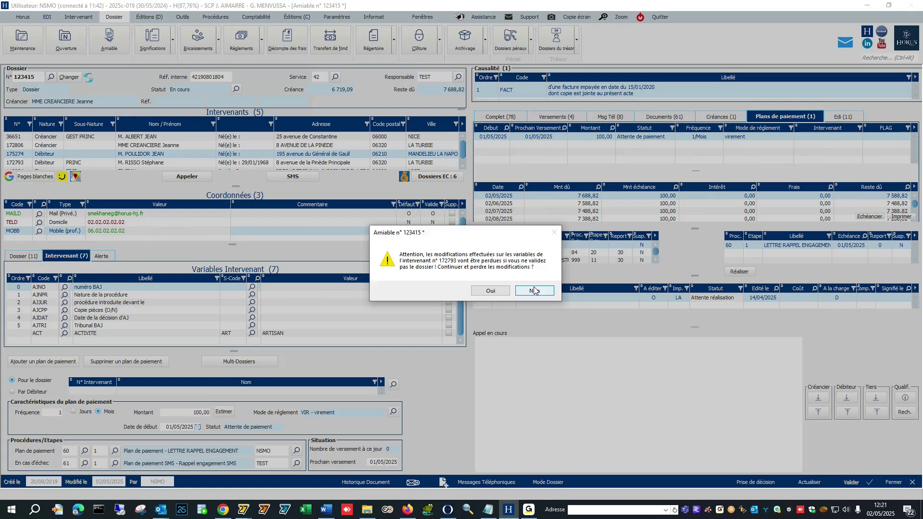
Stay on the principal debtor, add the HORUS alert (Etude Horus) to the case and validate the case
{"action": "left_click", "coordinate": [534, 290]}
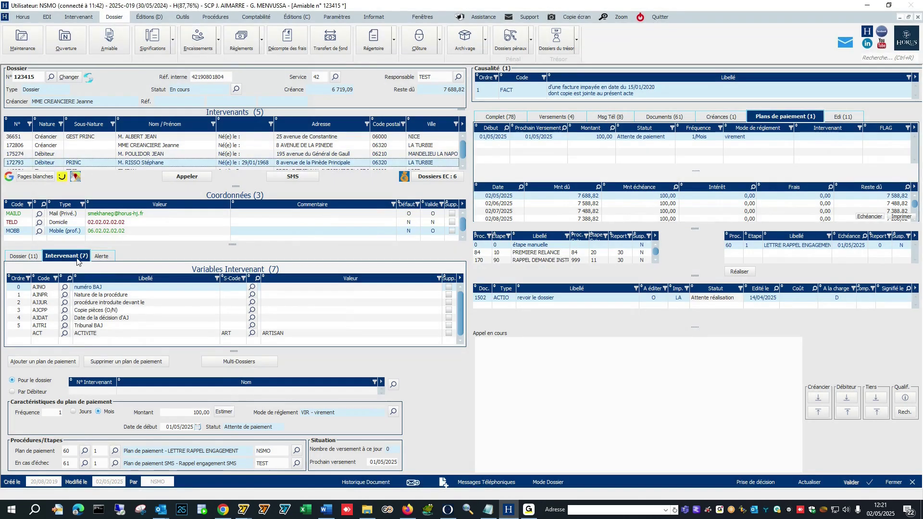
{"action": "left_click", "coordinate": [102, 257]}
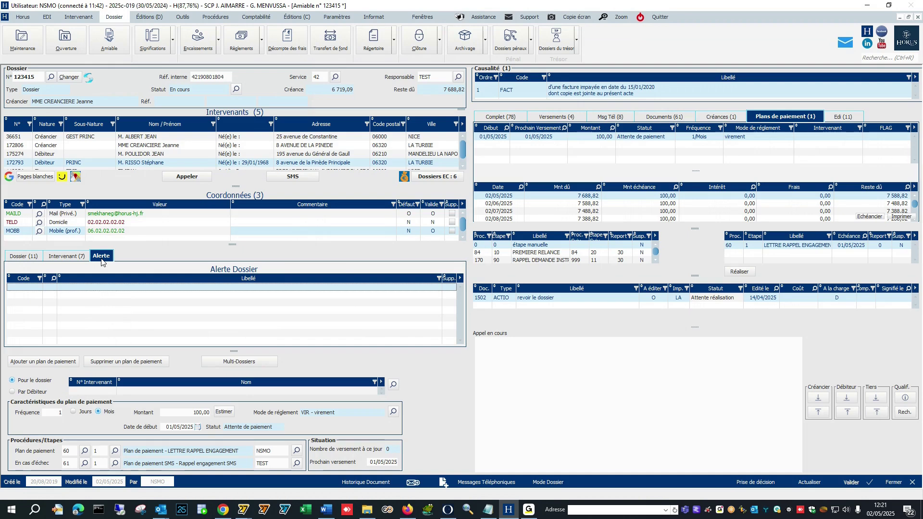
{"action": "left_click", "coordinate": [46, 287]}
{"action": "left_click", "coordinate": [48, 288]}
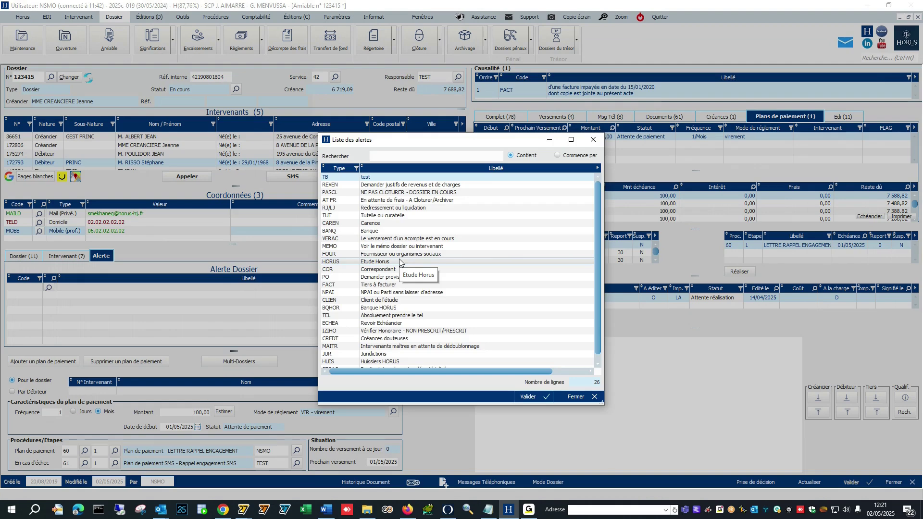
{"action": "double_click", "coordinate": [393, 263]}
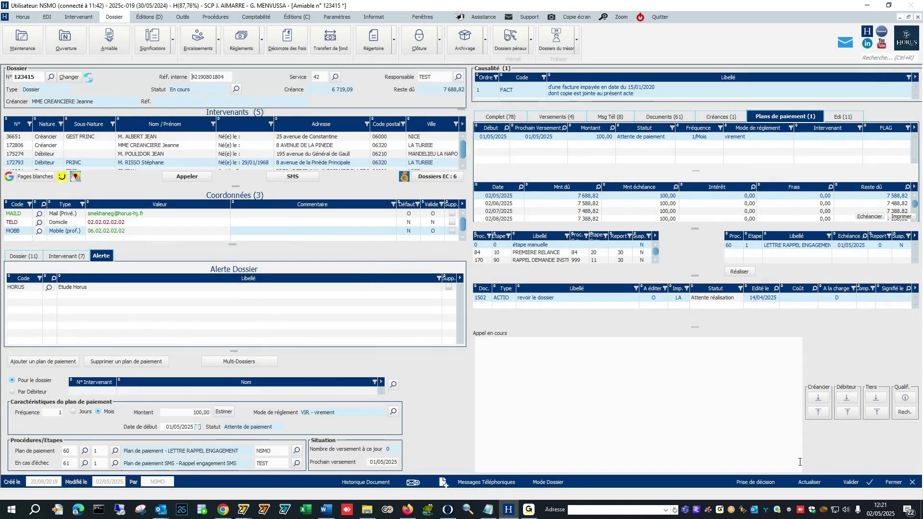
{"action": "left_click", "coordinate": [843, 482]}
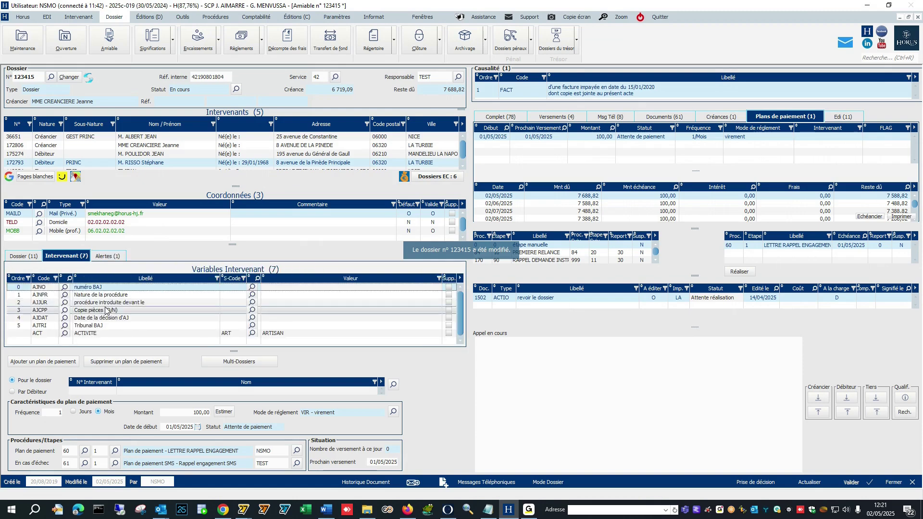
Delete the three SIV case variables (AUTORITE DU TITRE, TITRE COURT and VILLE AUTORITE) and validate the case
{"action": "left_click", "coordinate": [19, 257]}
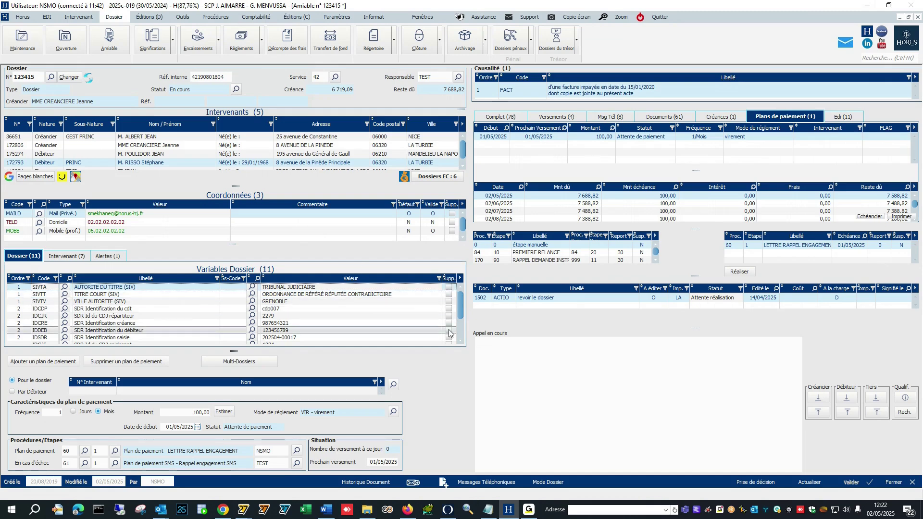
{"action": "left_click", "coordinate": [448, 287]}
{"action": "left_click", "coordinate": [449, 295]}
{"action": "left_click", "coordinate": [448, 302]}
{"action": "left_click", "coordinate": [852, 482]}
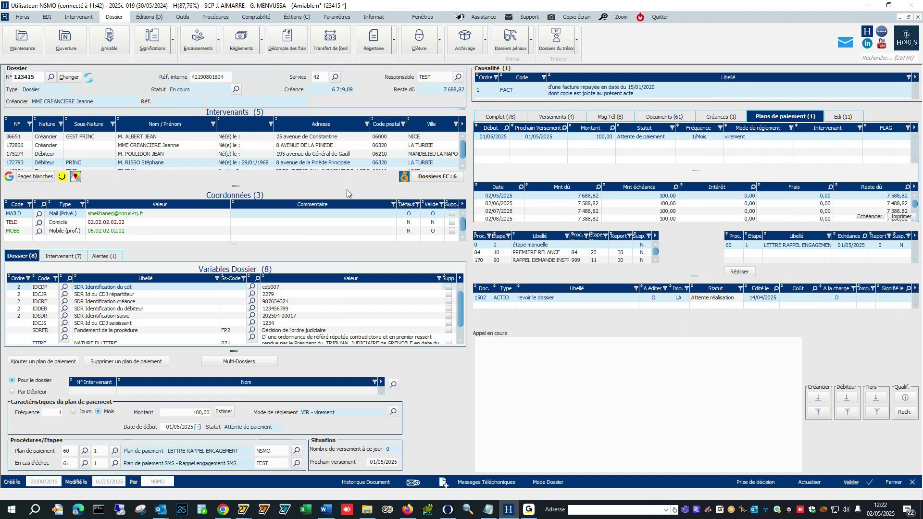
View the contextual actions offered for the case, including the e-mail/SMS, phone call, payment and EDI options
{"action": "right_click", "coordinate": [305, 184]}
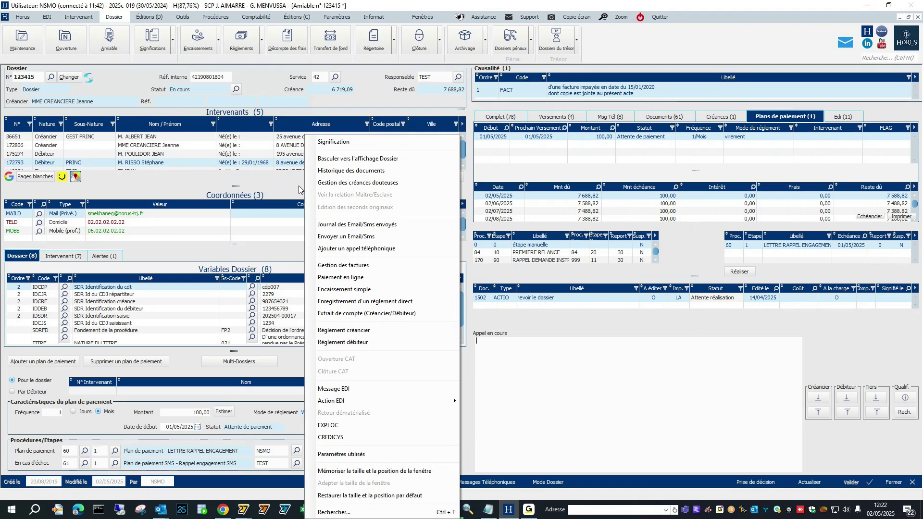
{"action": "left_click", "coordinate": [275, 183]}
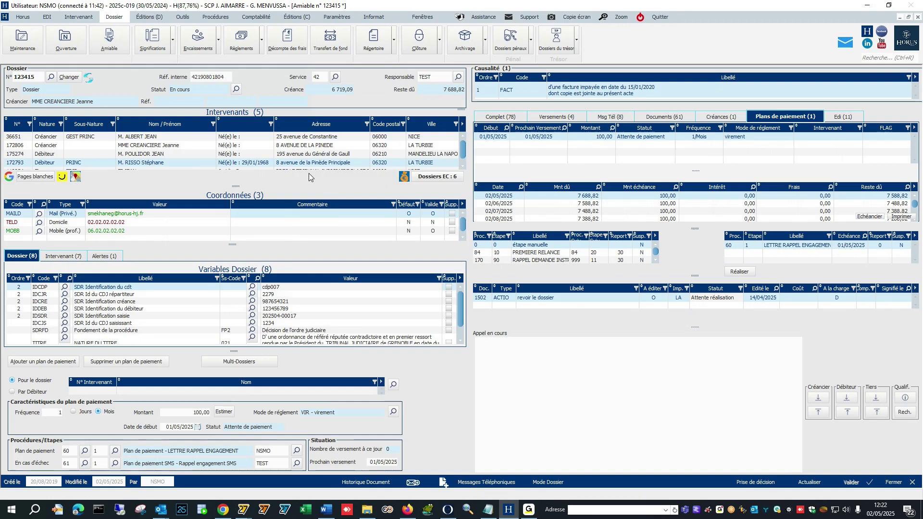
{"action": "right_click", "coordinate": [318, 185]}
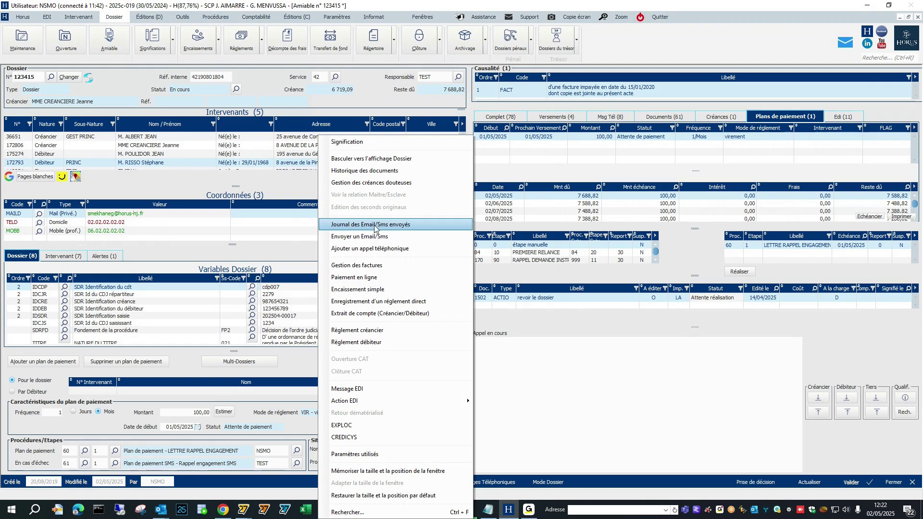
{"action": "left_click", "coordinate": [291, 188]}
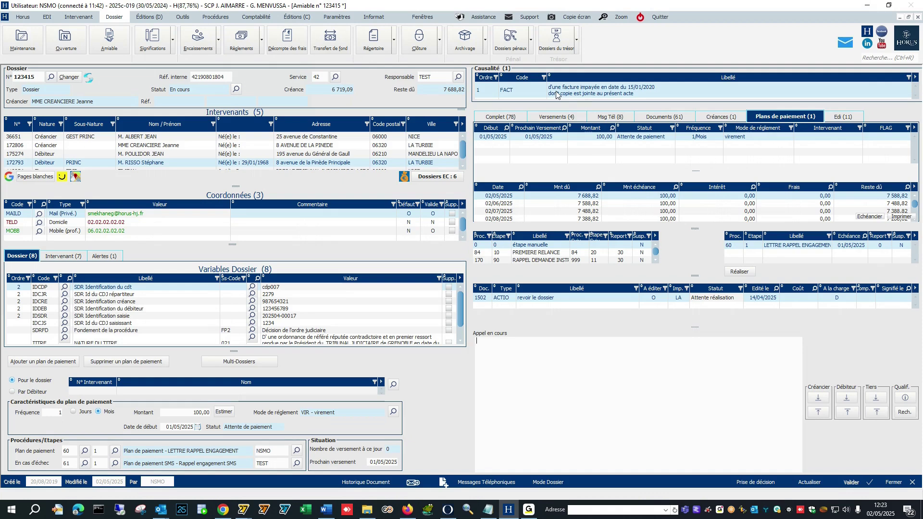
Examine the case's complete operations history, from the latest entries back to the 2020 e-mails
{"action": "left_click", "coordinate": [499, 123]}
{"action": "left_click", "coordinate": [773, 118]}
{"action": "left_click", "coordinate": [496, 118]}
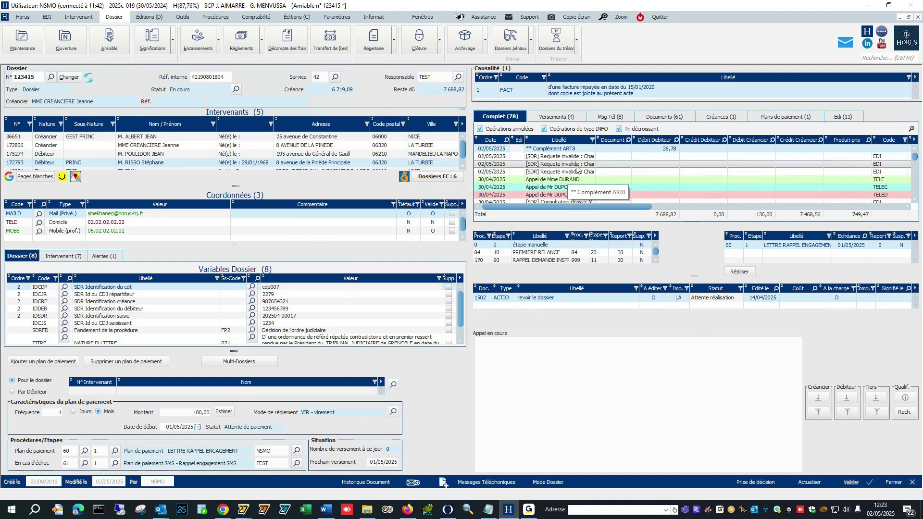
{"action": "scroll", "coordinate": [577, 169], "scroll_direction": "down", "scroll_amount": 3}
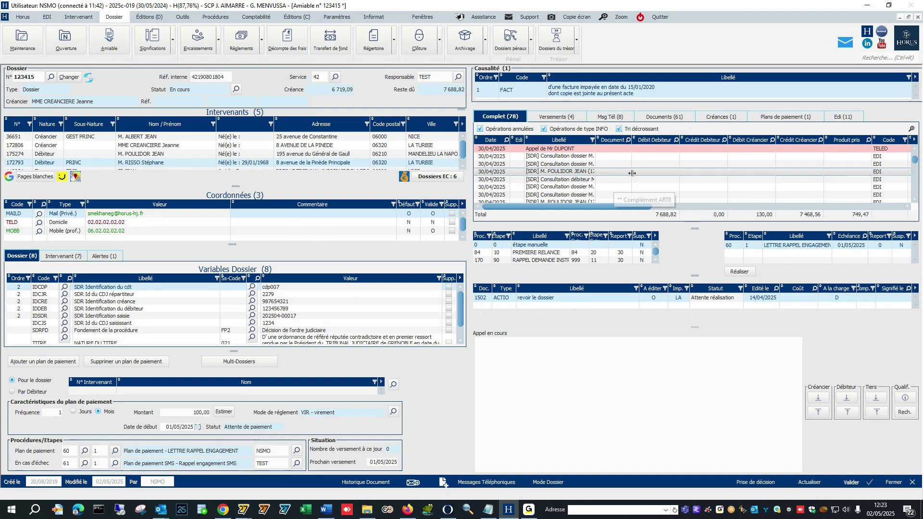
{"action": "scroll", "coordinate": [576, 172], "scroll_direction": "up", "scroll_amount": 3}
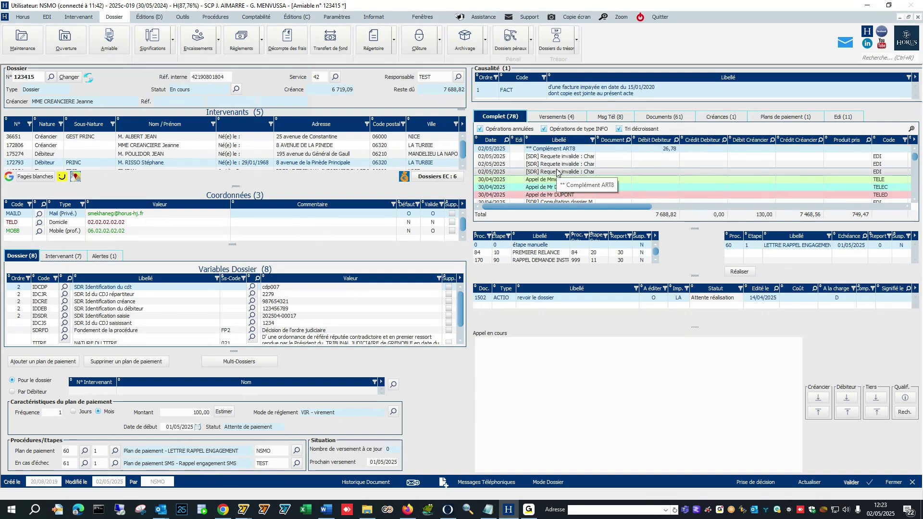
{"action": "scroll", "coordinate": [559, 173], "scroll_direction": "down", "scroll_amount": 5}
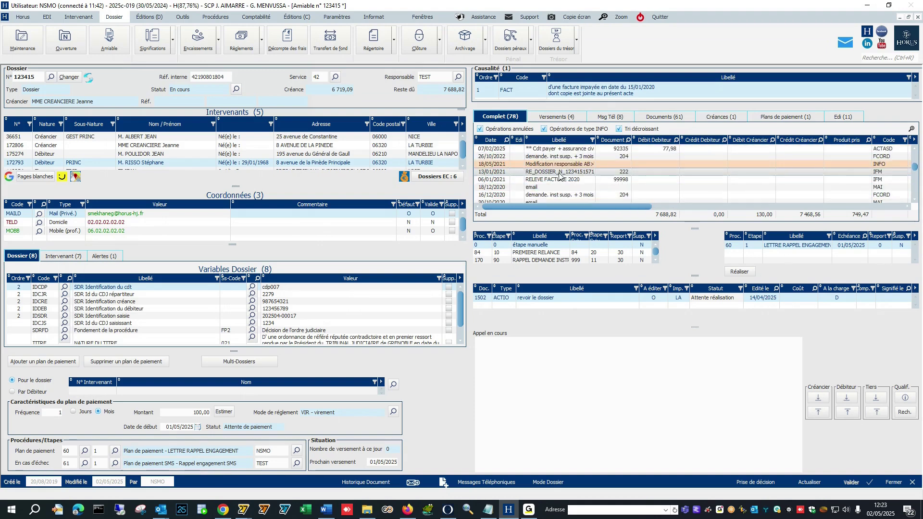
{"action": "left_click", "coordinate": [552, 188]}
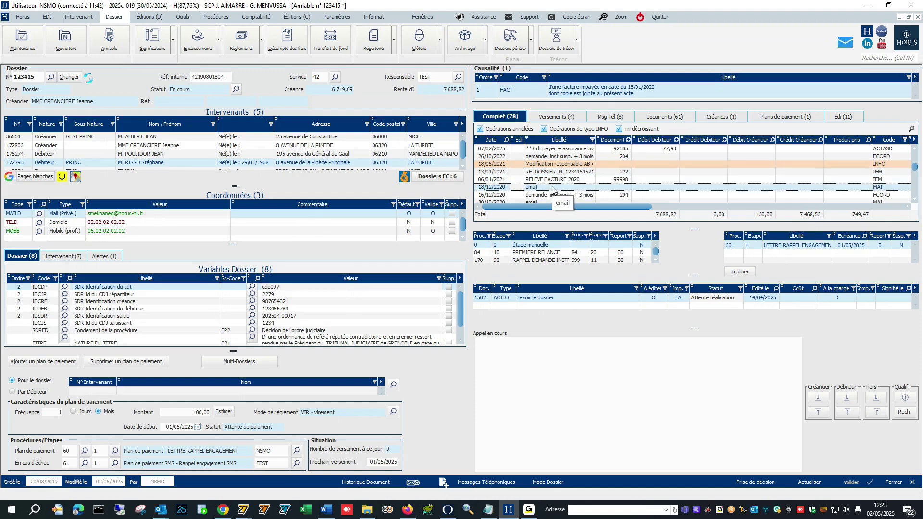
{"action": "scroll", "coordinate": [552, 189], "scroll_direction": "up", "scroll_amount": 3}
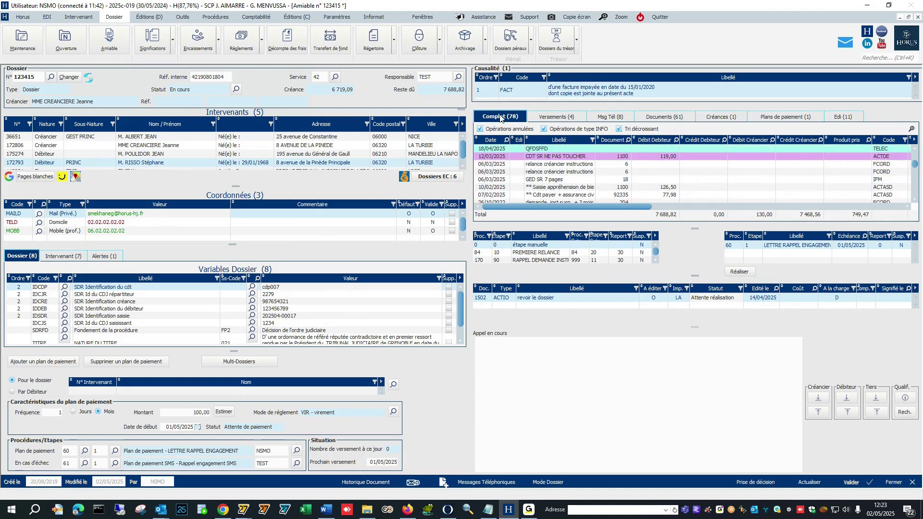
{"action": "scroll", "coordinate": [531, 145], "scroll_direction": "up", "scroll_amount": 3}
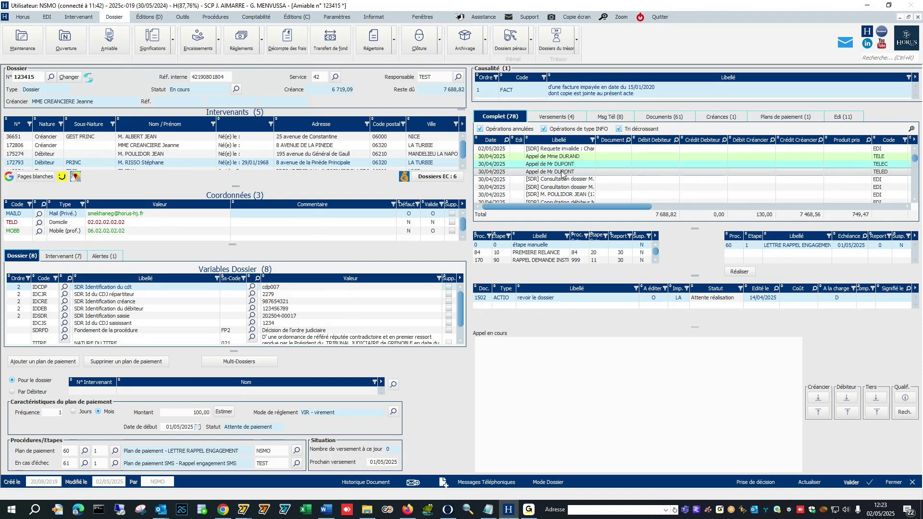
View the case's payments, and filter its phone messages by received and sent creditor calls before showing all calls again
{"action": "left_click", "coordinate": [556, 118]}
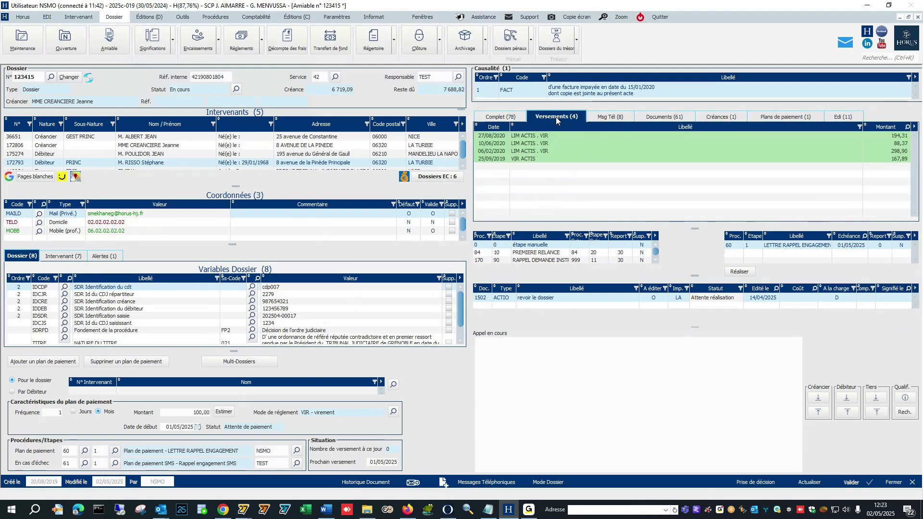
{"action": "left_click", "coordinate": [612, 118]}
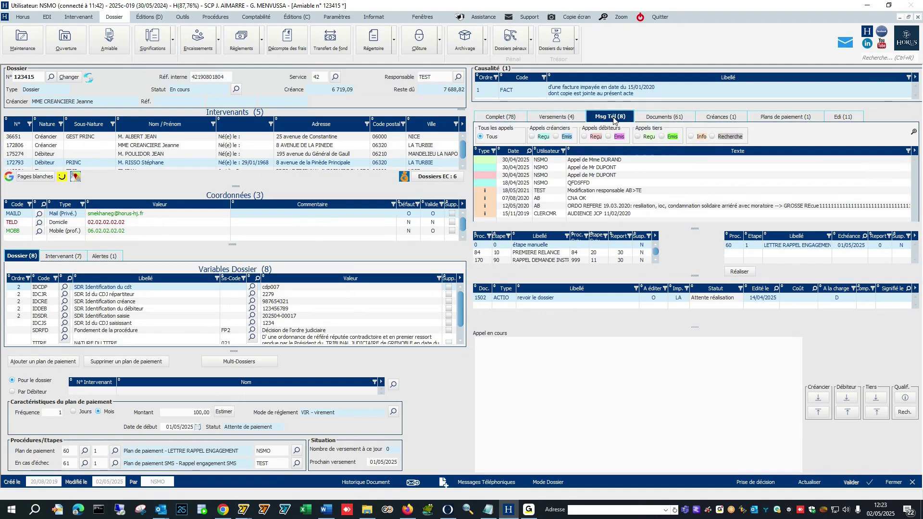
{"action": "left_click", "coordinate": [533, 137]}
{"action": "left_click", "coordinate": [557, 137]}
{"action": "left_click", "coordinate": [482, 137]}
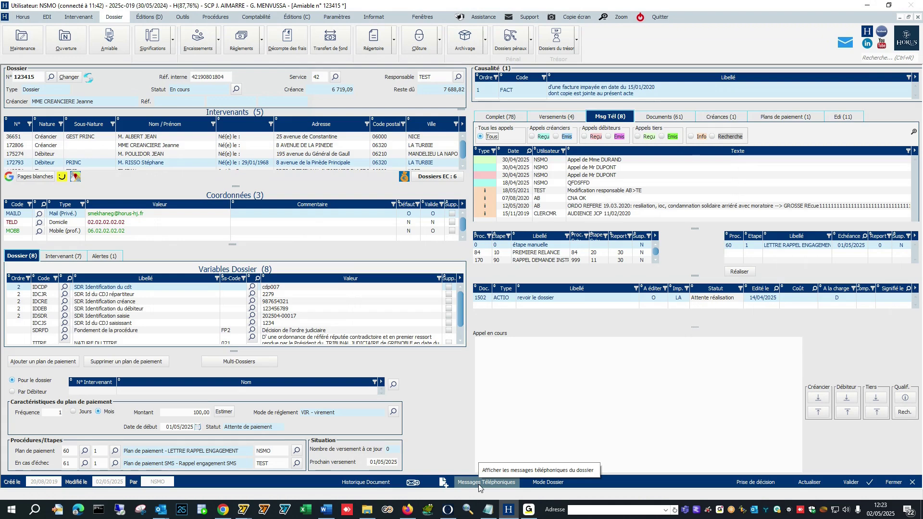
View the case's documents, claims, payment plans and EDI messages
{"action": "left_click", "coordinate": [662, 119]}
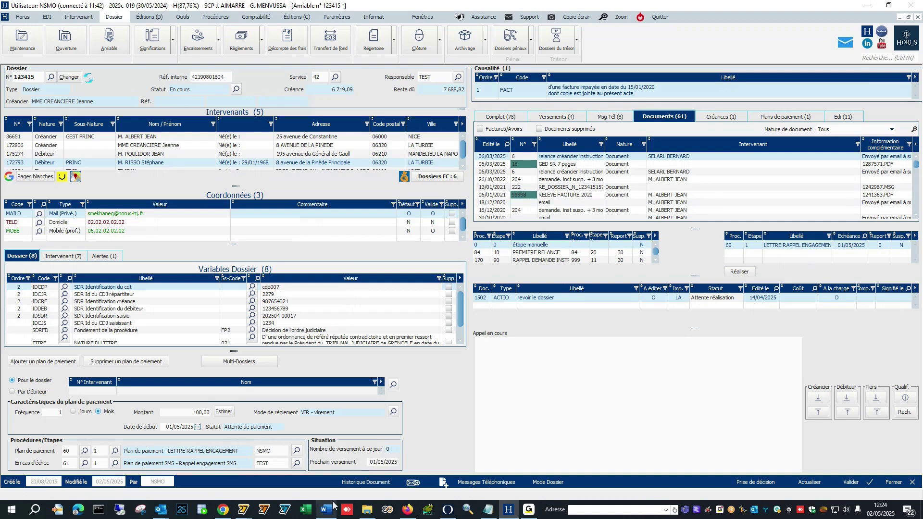
{"action": "left_click", "coordinate": [725, 118]}
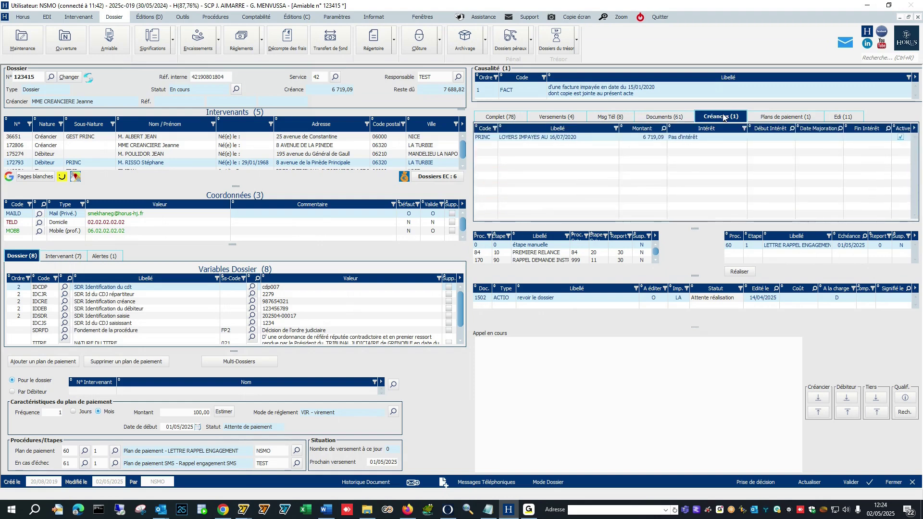
{"action": "left_click", "coordinate": [791, 118]}
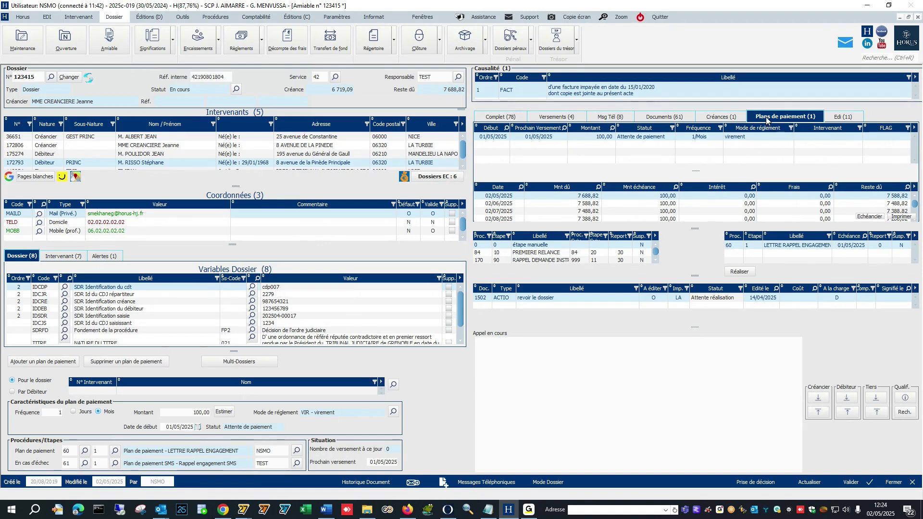
{"action": "left_click", "coordinate": [836, 117]}
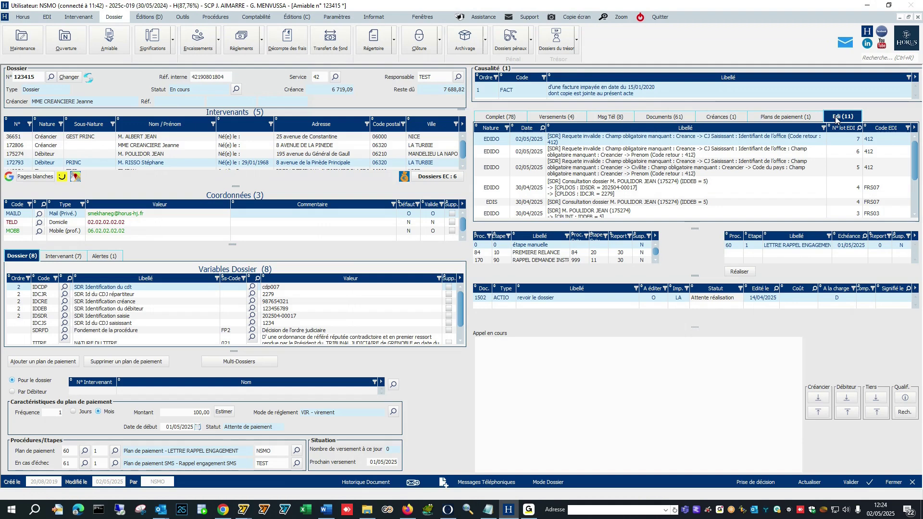
Return to the complete history and record the call note "Appel du créancier" as a received creditor call
{"action": "left_click", "coordinate": [490, 118]}
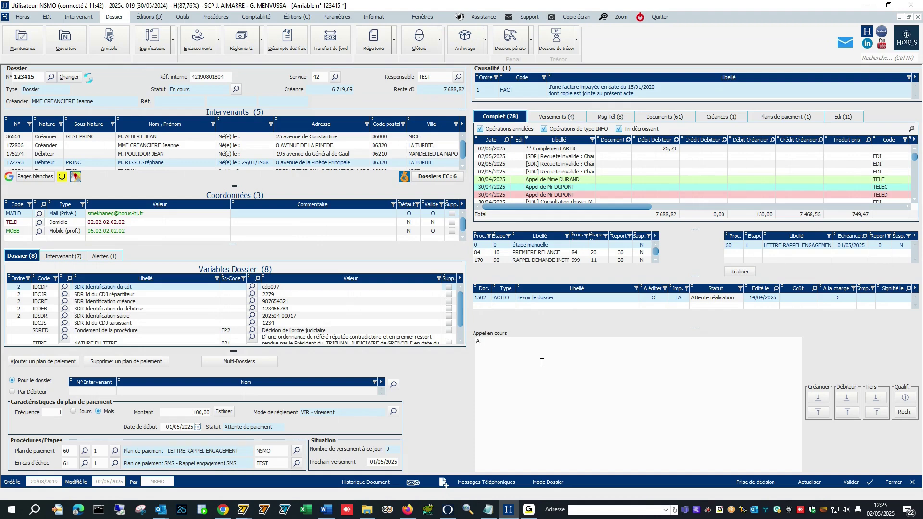
{"action": "type", "text": "ppel"}
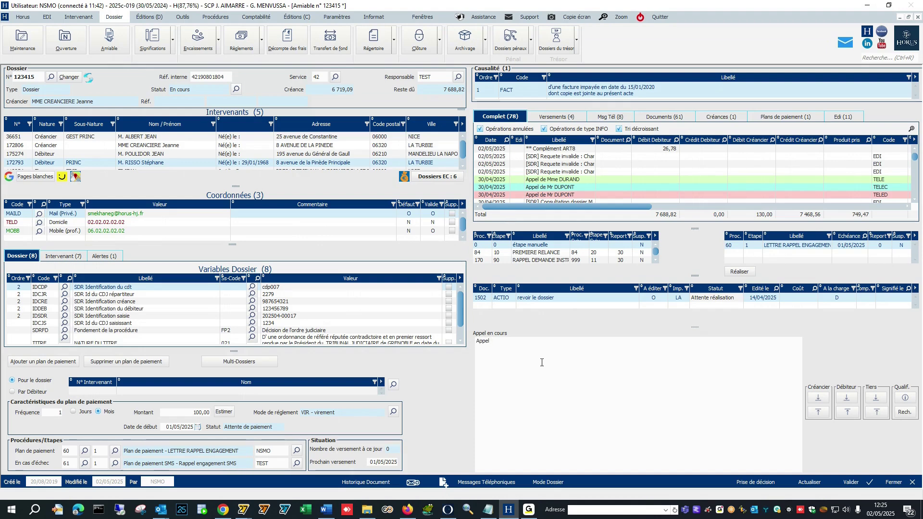
{"action": "type", "text": " de"}
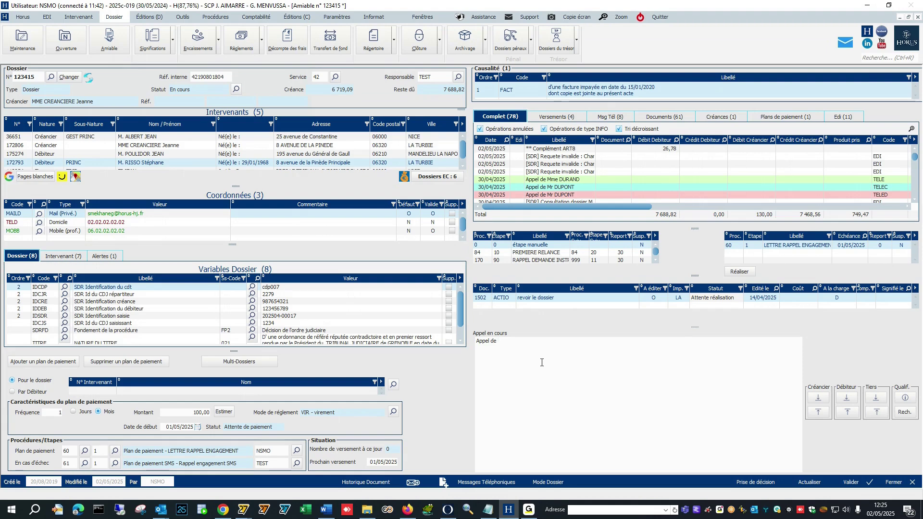
{"action": "key", "text": "BackSpace"}
{"action": "key", "text": "BackSpace"}
{"action": "type", "text": "u créancier"}
{"action": "left_click", "coordinate": [820, 402]}
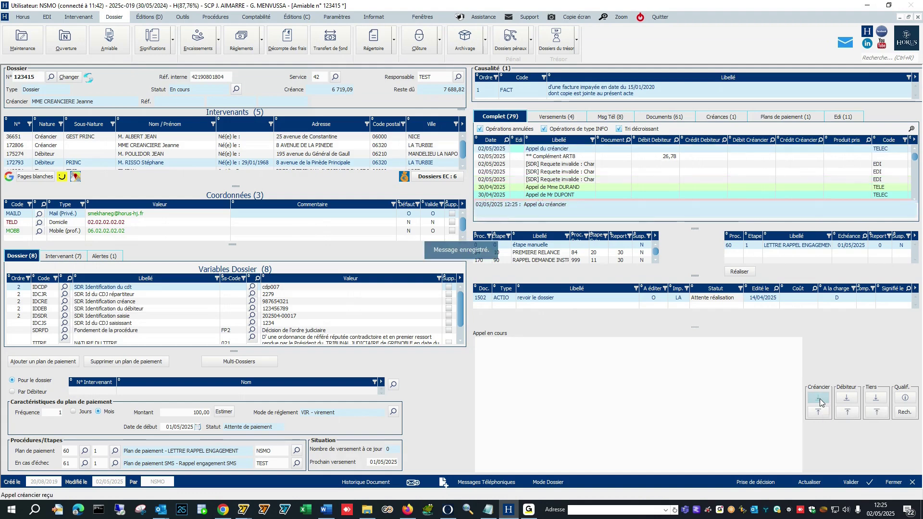